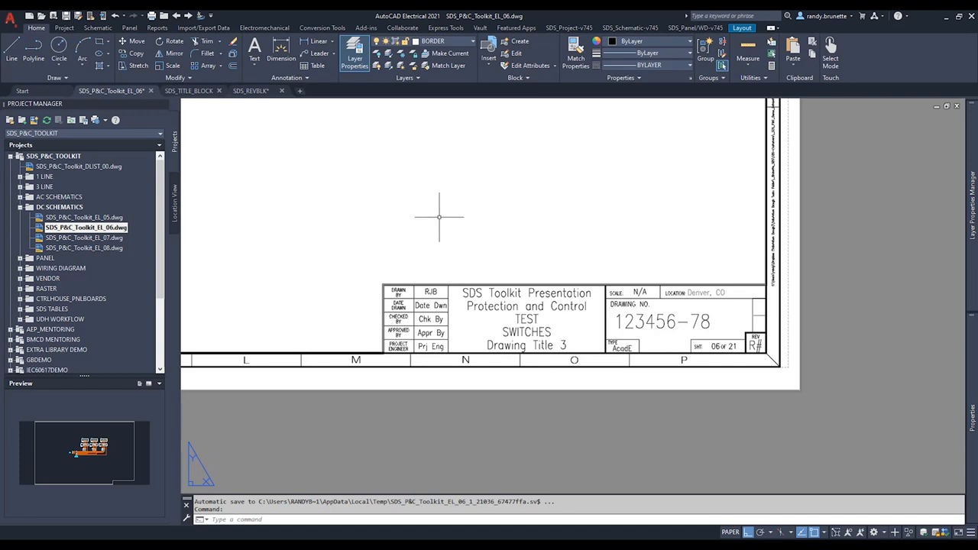
Add a first revision line to the SDS Toolkit title block using the TB Rev Line tool
left_click(568, 28)
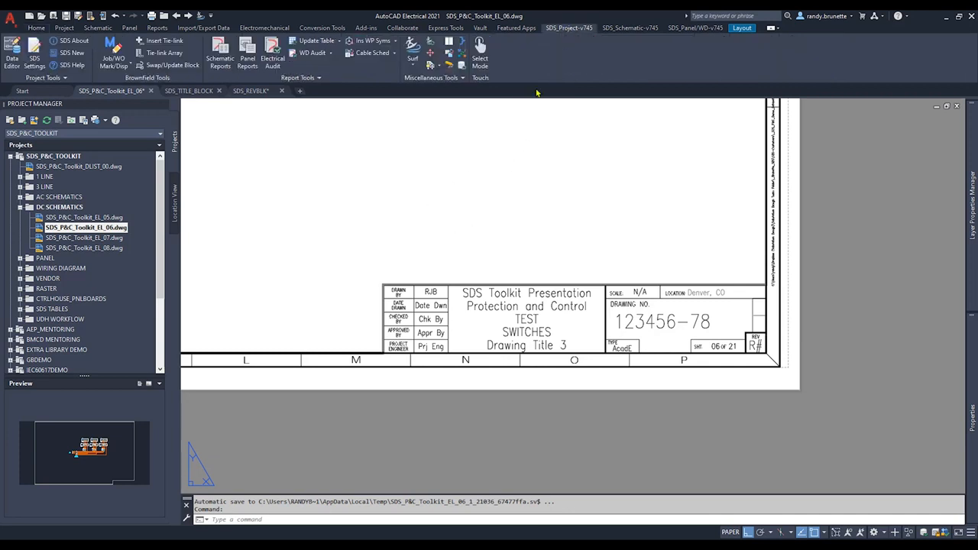
left_click(304, 79)
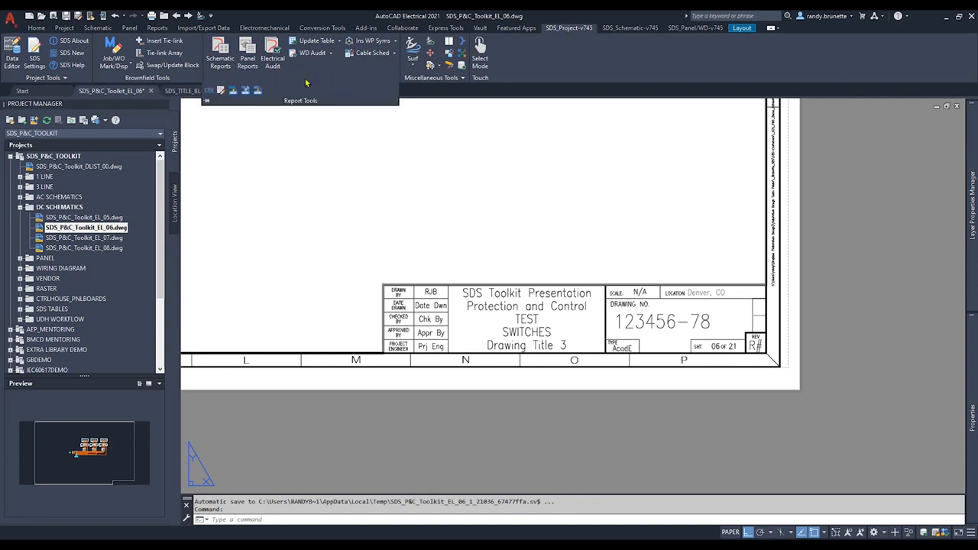
left_click(211, 93)
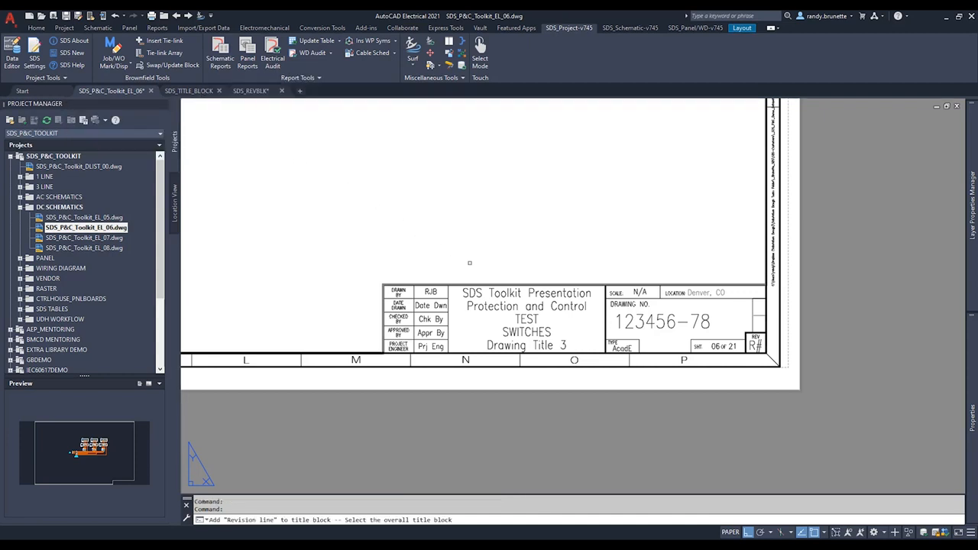
left_click(593, 289)
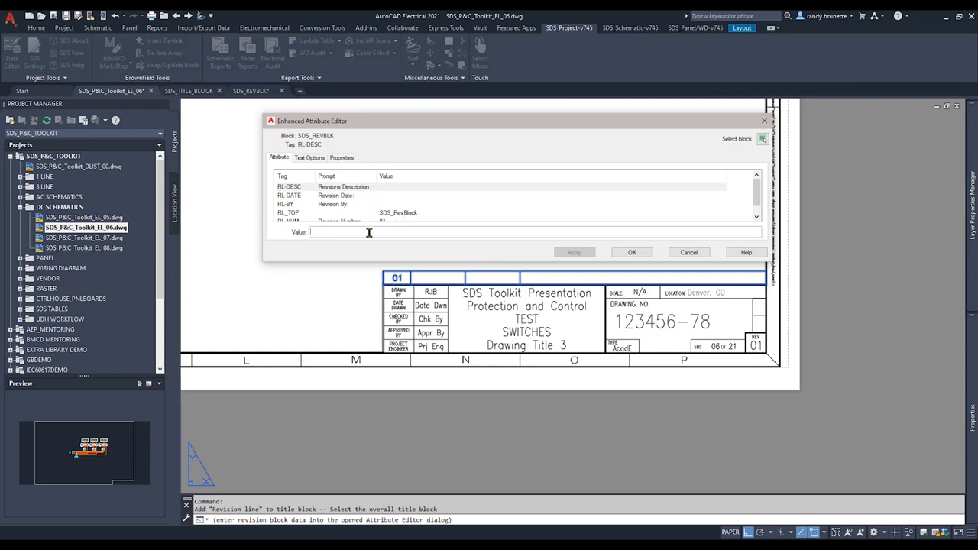
Fill in the first revision line with description "Revision Description", date 10-30-20 and the reviser's initials
type("vision Description")
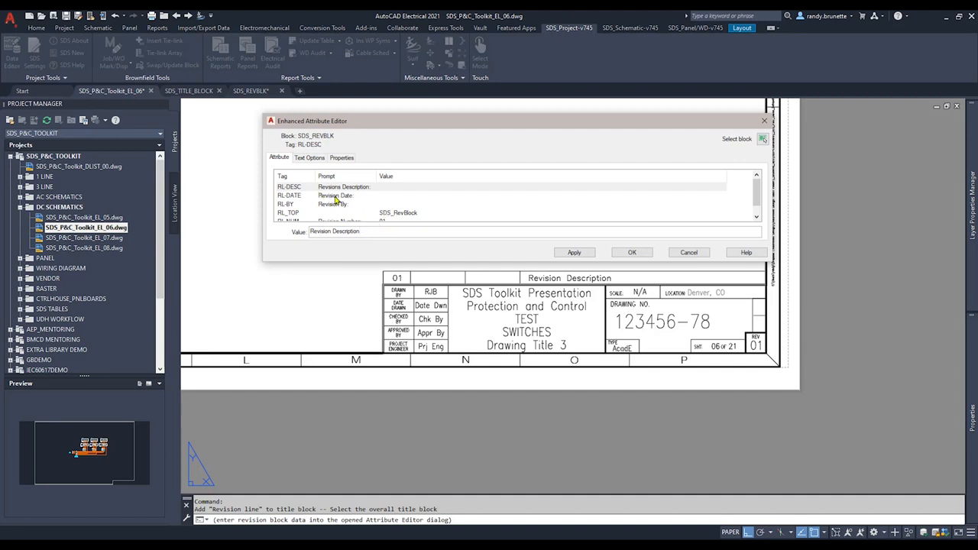
left_click(336, 197)
left_click(366, 233)
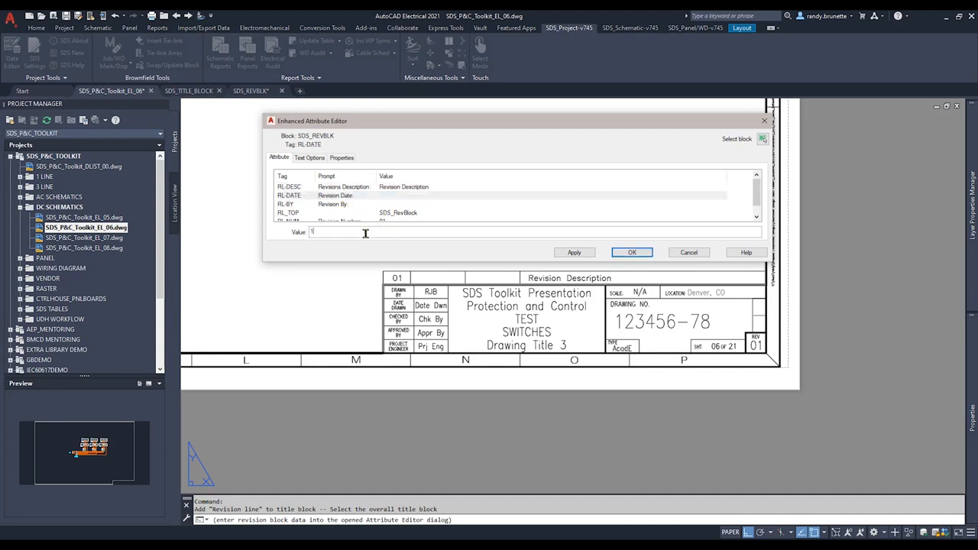
type("10-30-20")
left_click(337, 205)
left_click(353, 232)
type("RJB")
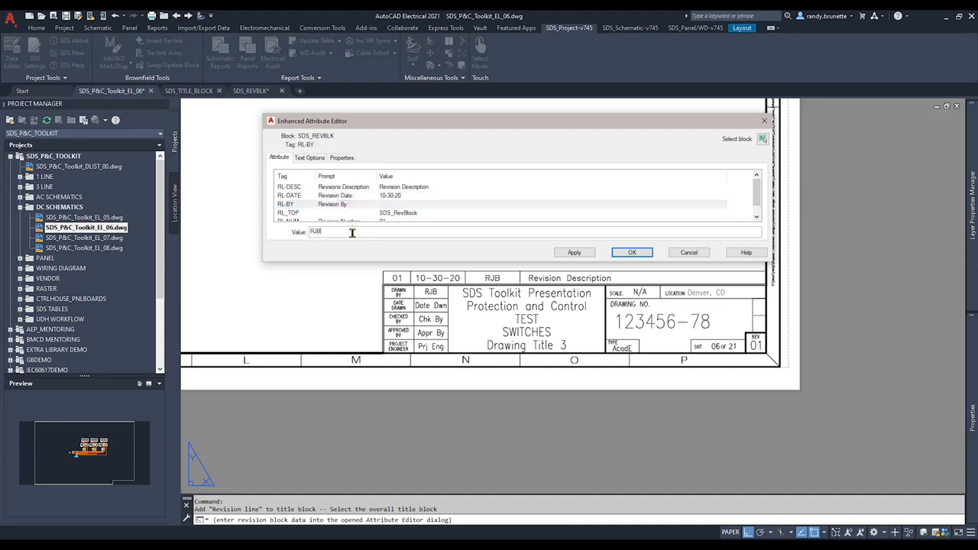
left_click(638, 256)
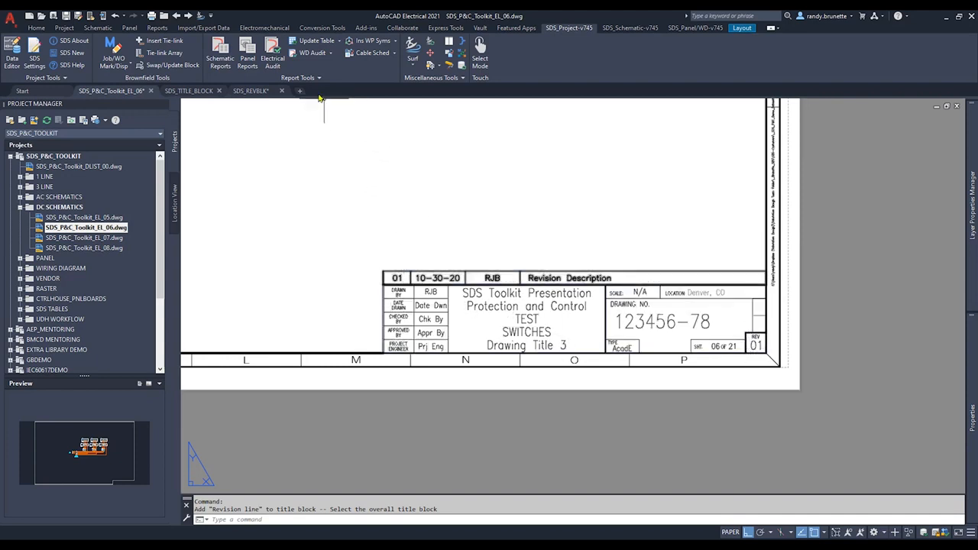
Add a second and a third revision line to the title block, leaving their description, date and author blank
left_click(297, 79)
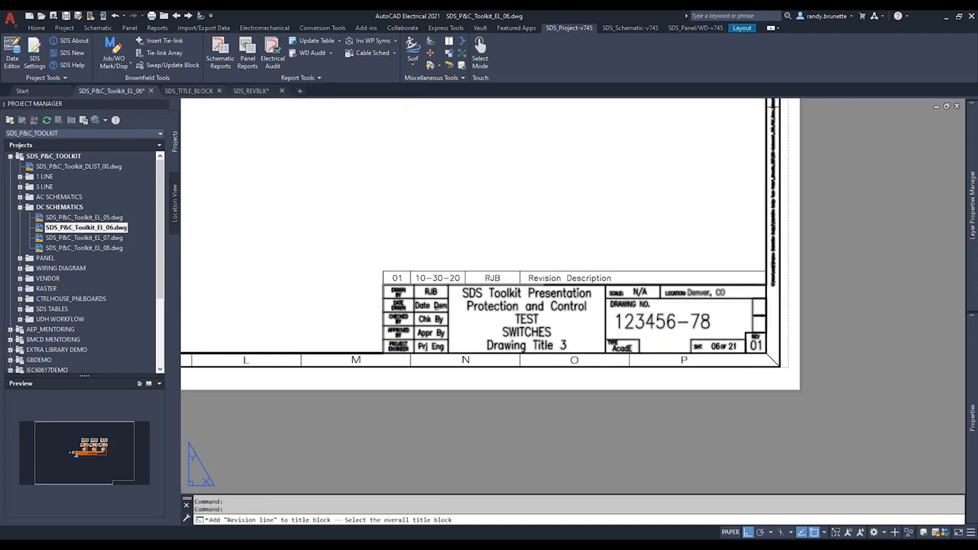
left_click(396, 277)
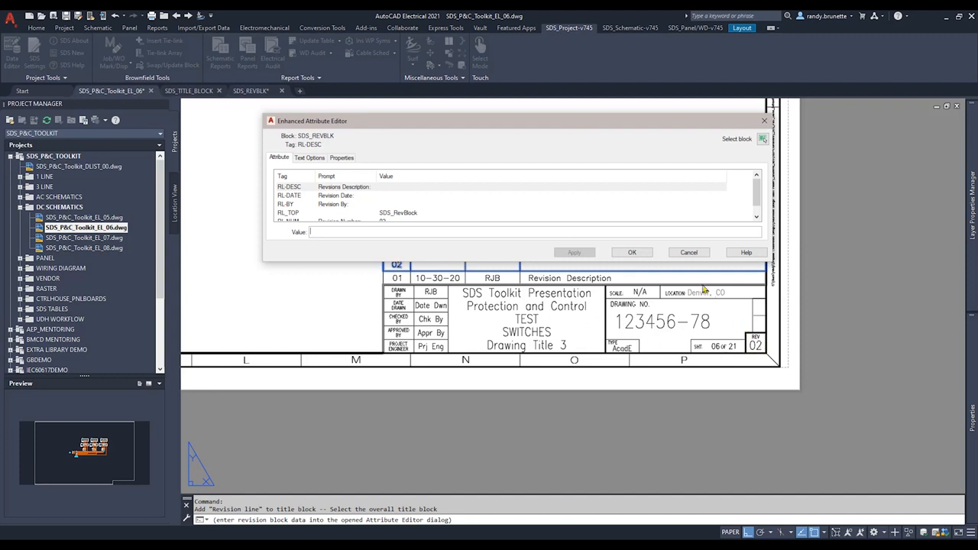
left_click(632, 253)
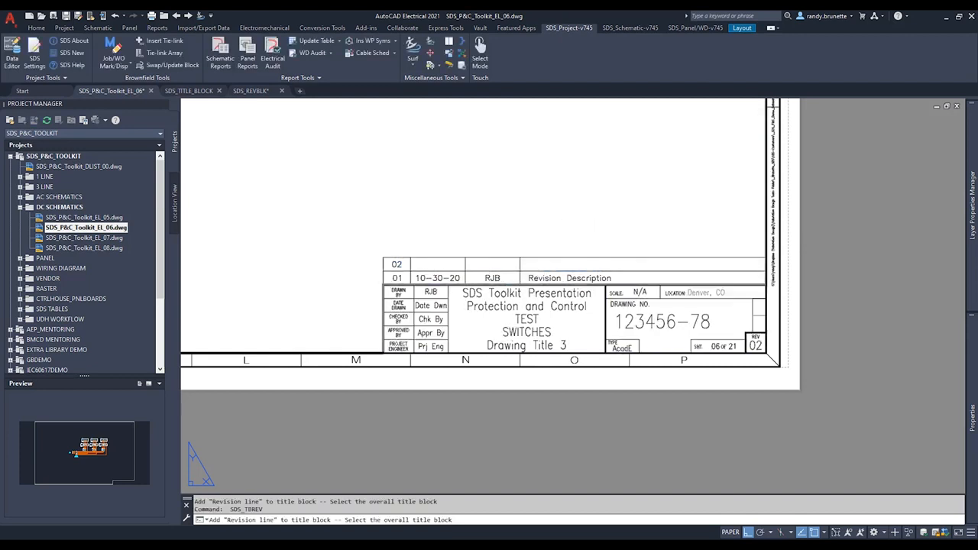
left_click(566, 285)
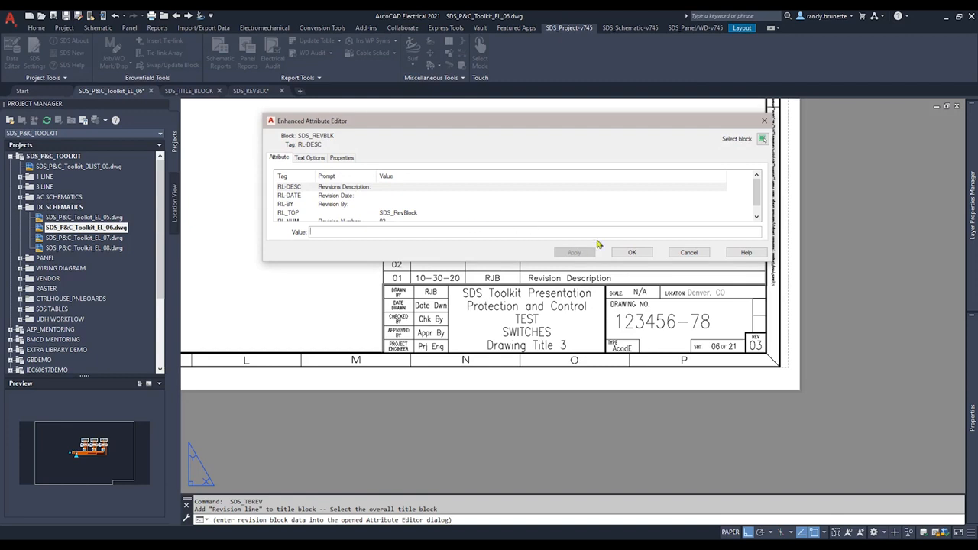
left_click(632, 252)
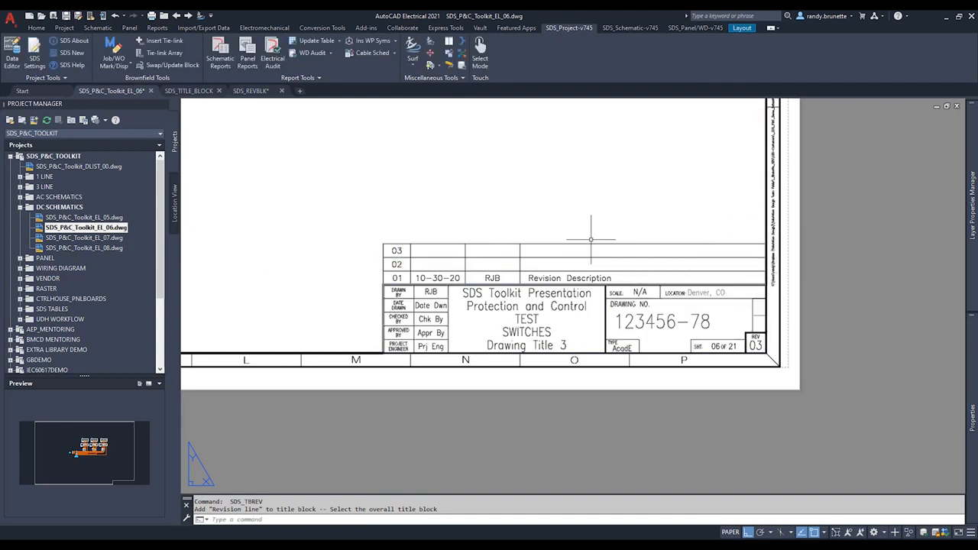
Add a fourth and a fifth revision line to the title block, accepting them with blank attribute values
key("Return")
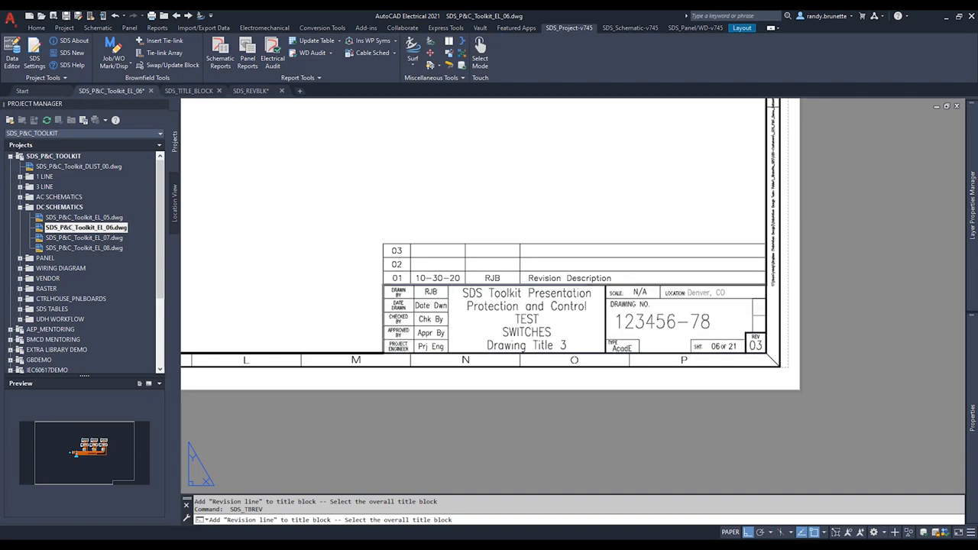
left_click(660, 285)
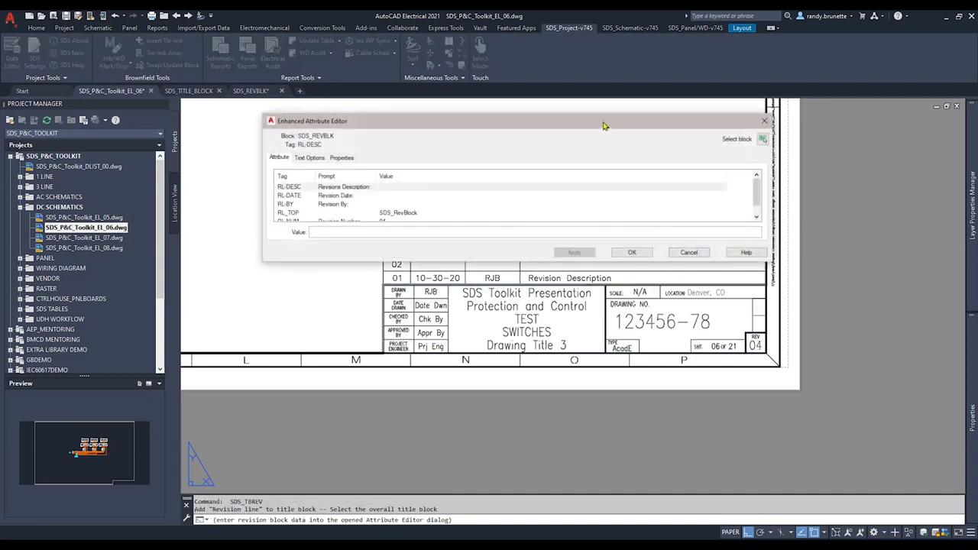
left_click_drag(603, 125, 598, 104)
left_click(627, 231)
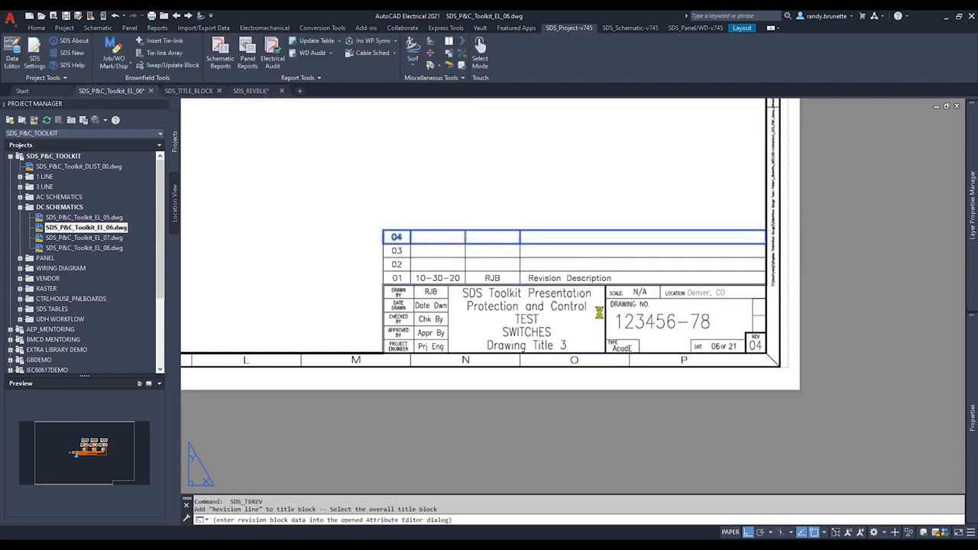
key("Return")
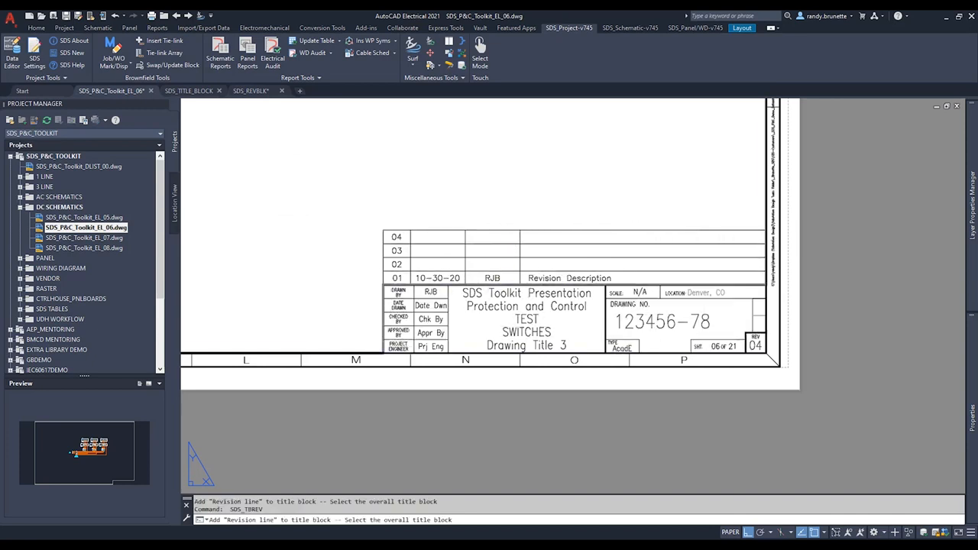
left_click(468, 350)
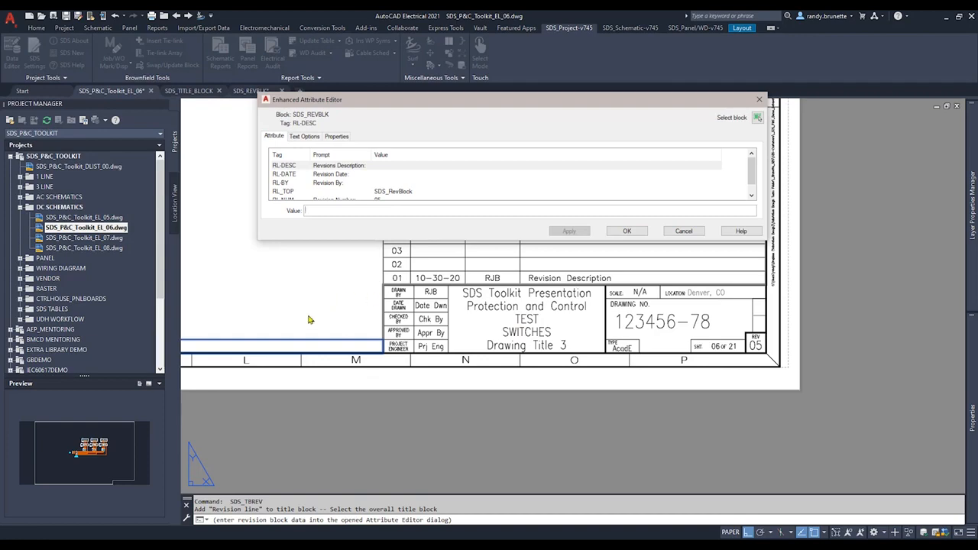
left_click(632, 231)
middle_click_drag(427, 334, 555, 335)
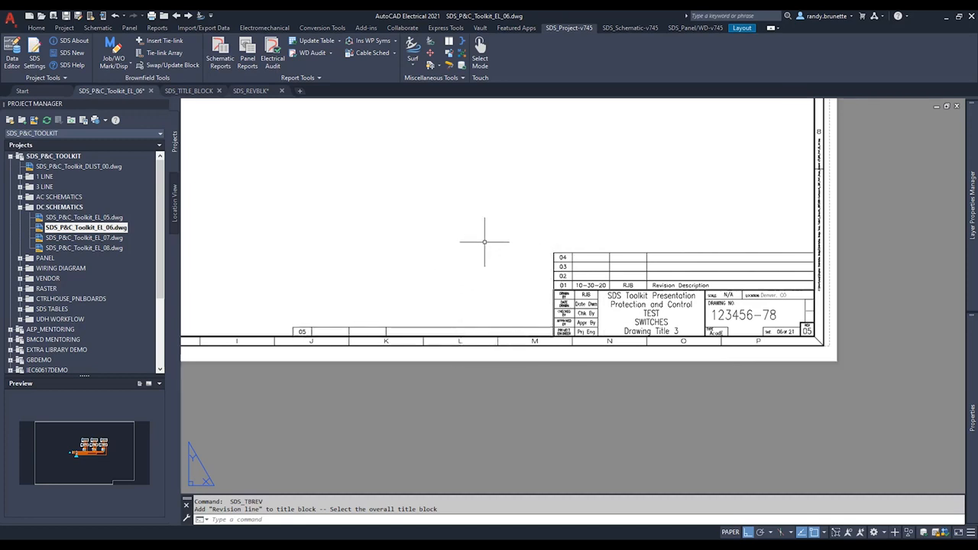
Read the SDS_TBREV help topic on the title block and revision line block requirements
left_click(307, 78)
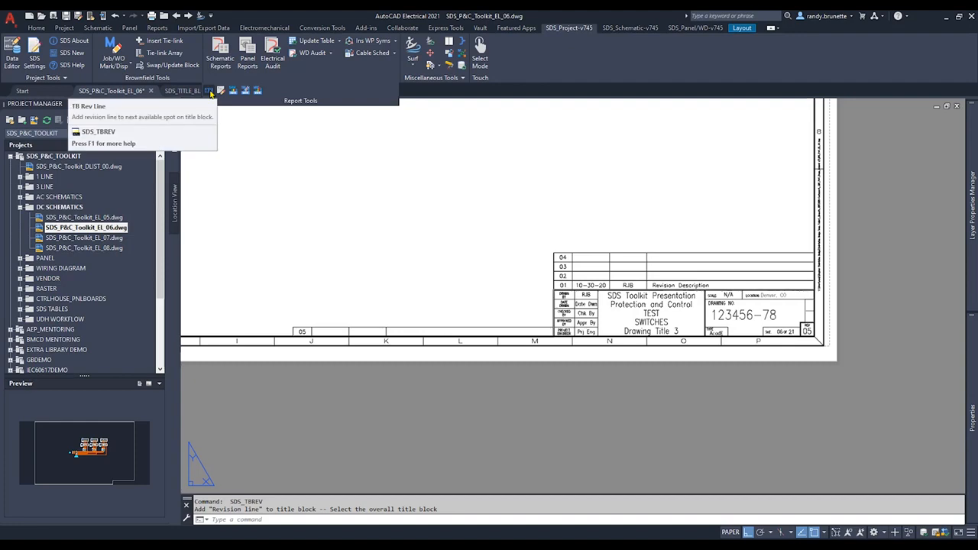
key("F1")
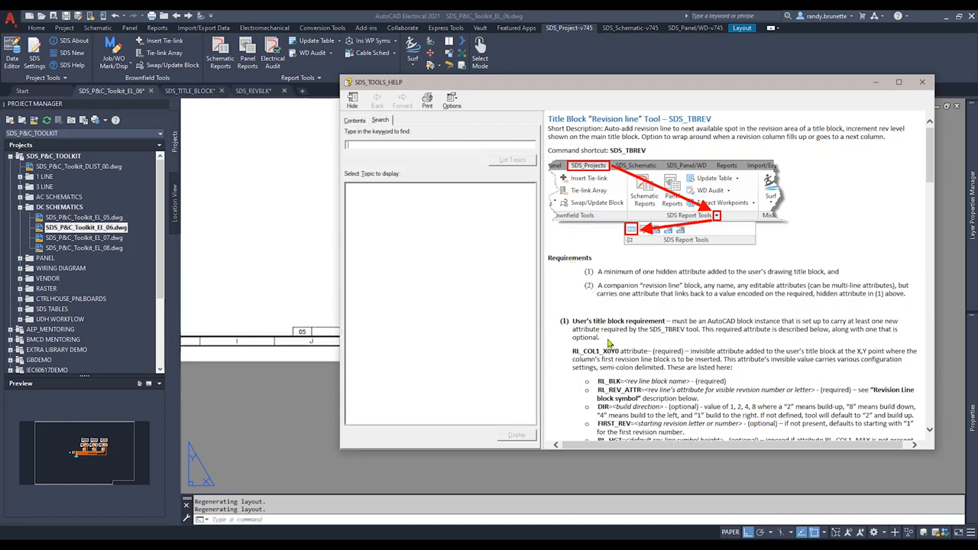
scroll(607, 342, "down", 4)
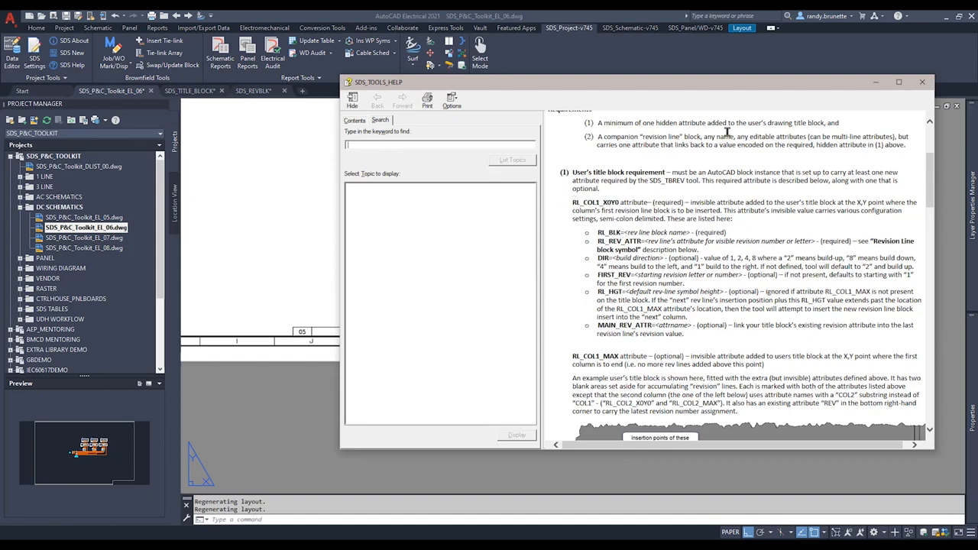
left_click(922, 81)
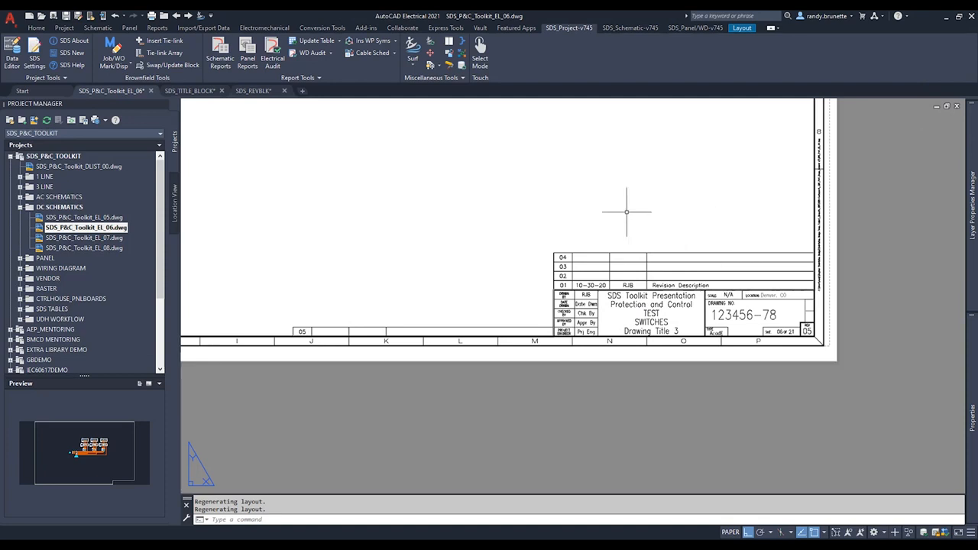
Set the drawing's attribute visibility to ON with ATTDISP
type("A")
key("BackSpace")
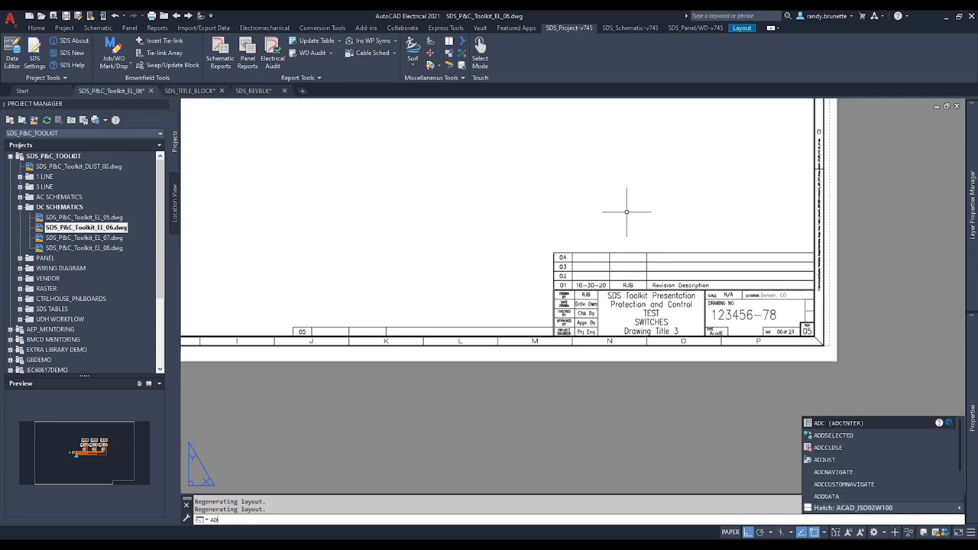
type("TTDIP")
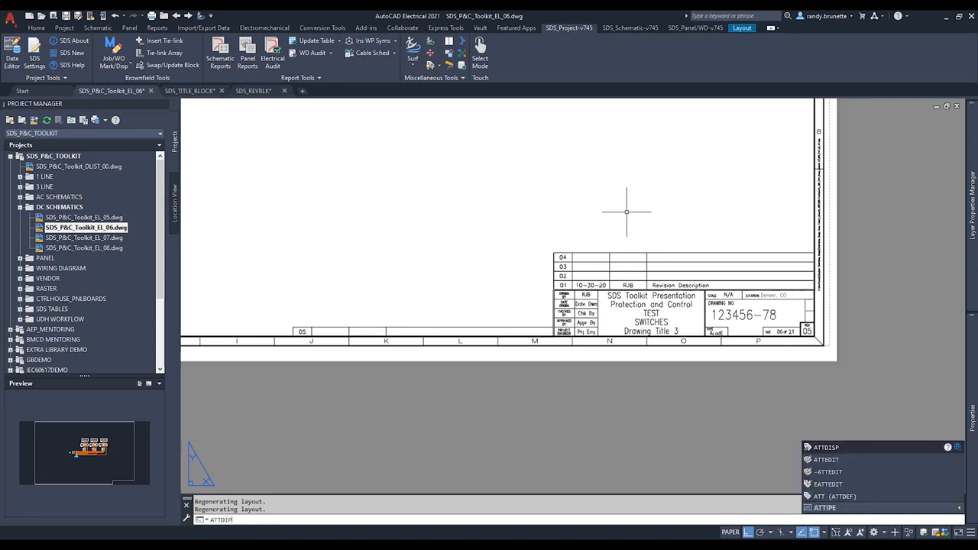
type("SP")
key("Return")
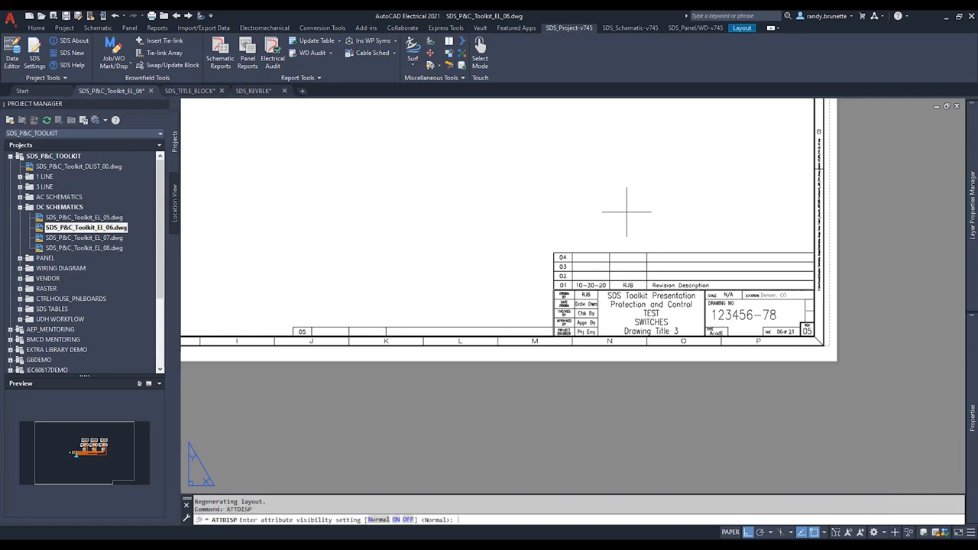
type("ON")
key("Return")
Examine the RL_COL1_X0Y0, RL_COL2_X0Y0 and RL_COL1_MAX attributes of the SDS_TITLE_BLOCK block
middle_click_drag(841, 330, 648, 345)
scroll(575, 356, "up", 1)
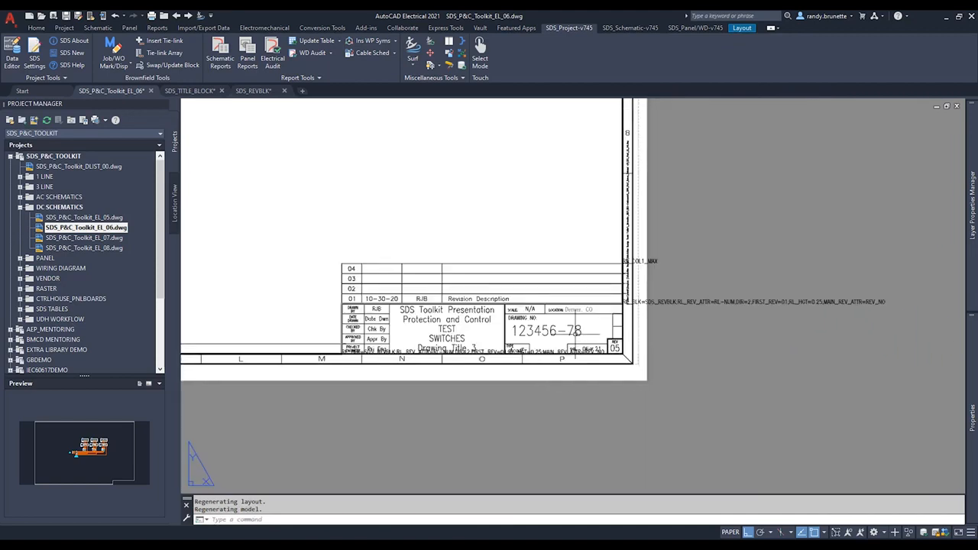
scroll(581, 334, "up", 2)
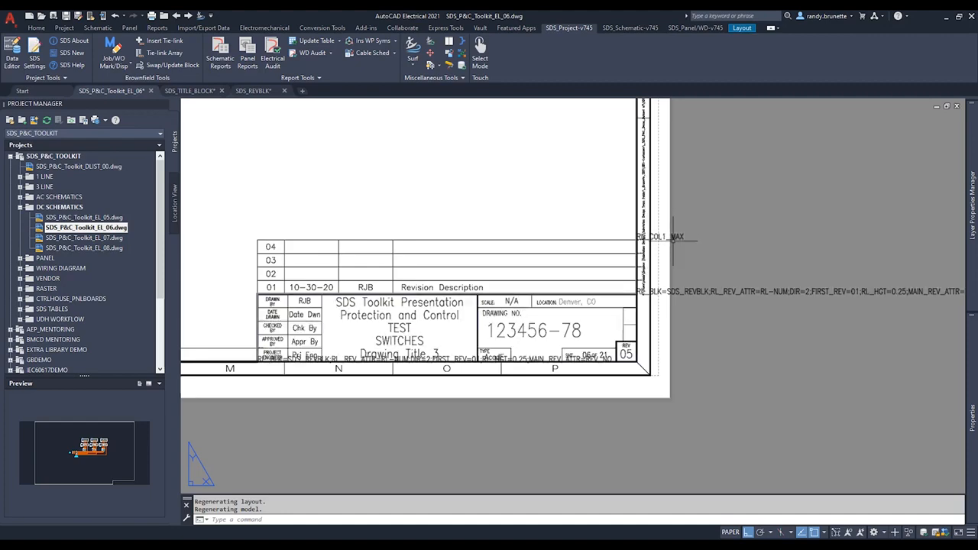
middle_click_drag(672, 317, 717, 283)
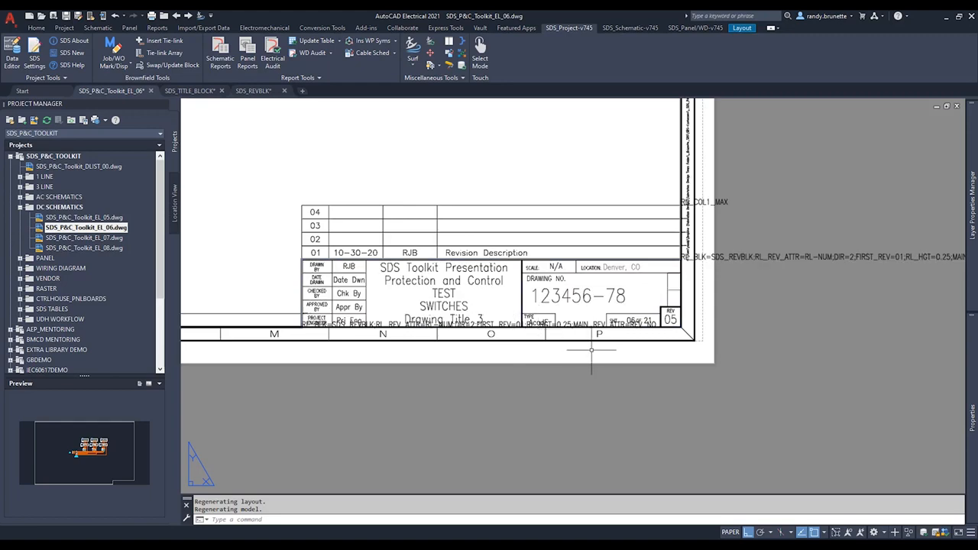
double_click(605, 253)
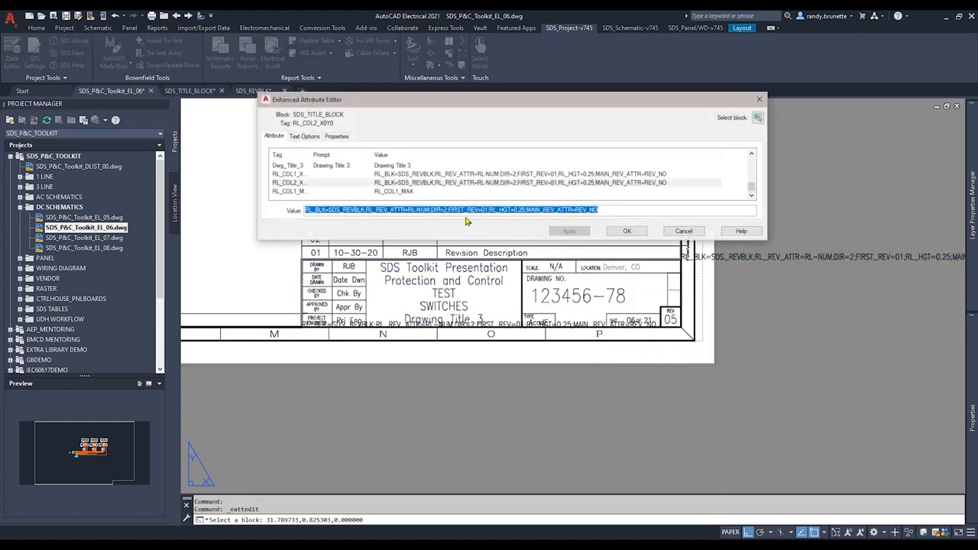
left_click_drag(311, 158, 329, 159)
left_click(303, 183)
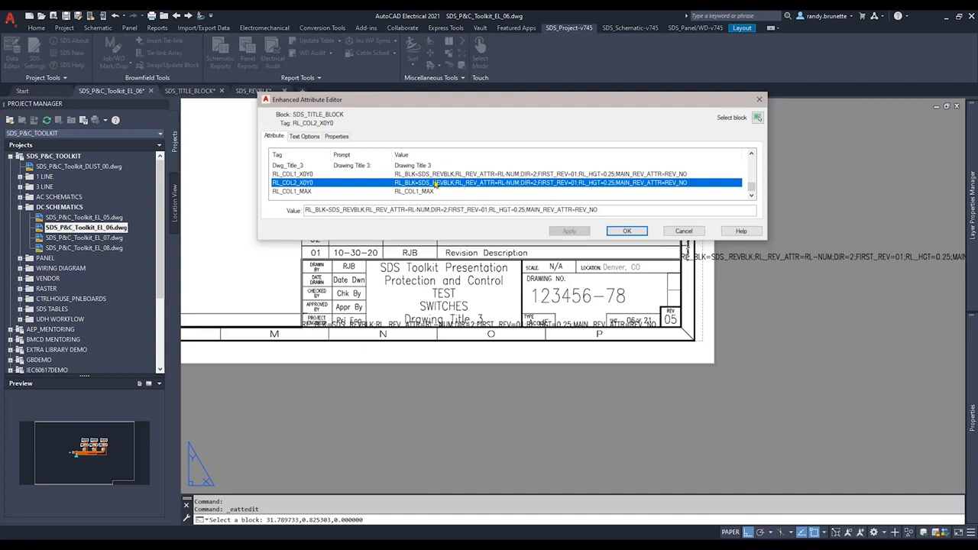
left_click(557, 175)
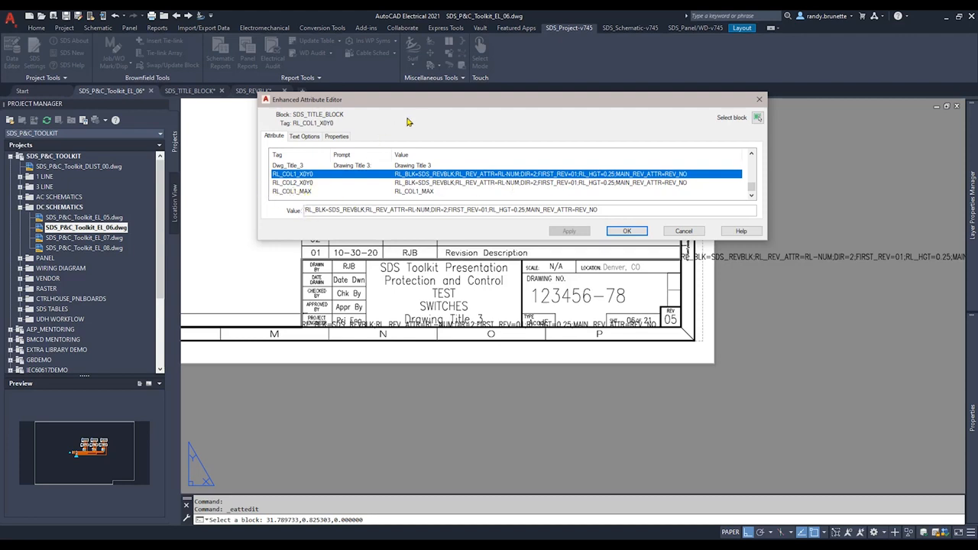
left_click_drag(432, 107, 449, 314)
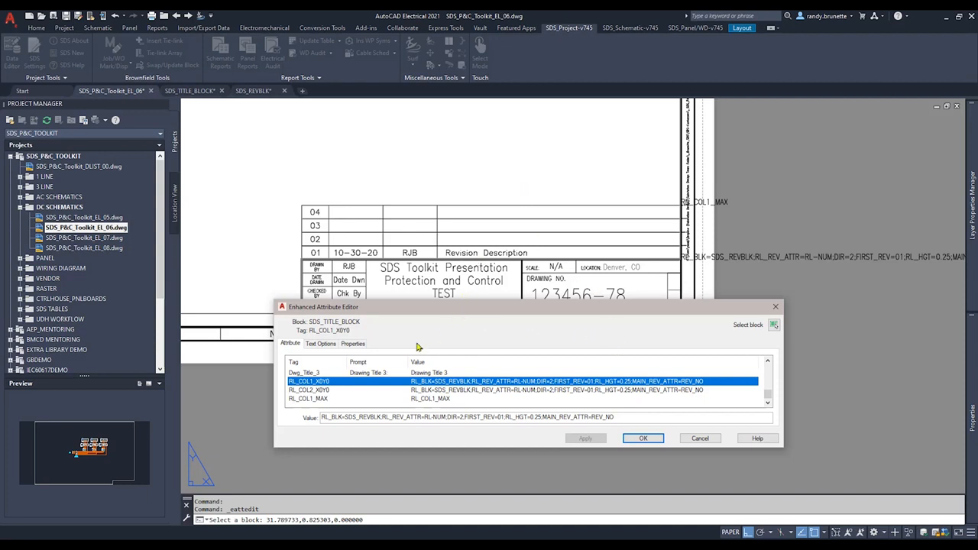
left_click(700, 438)
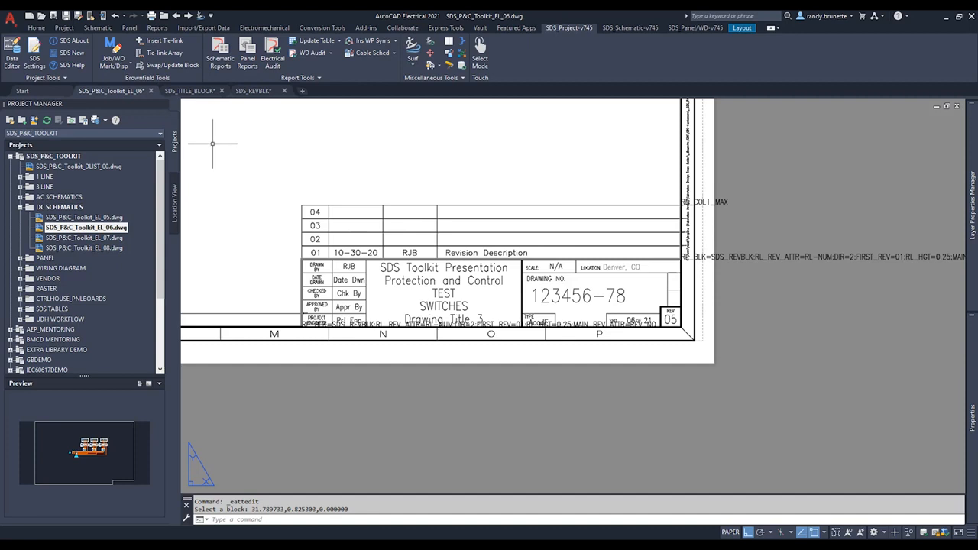
Examine the SDS_REVBLK revision line block drawing, including its RL-DESC attribute and the RL_TOP attribute at the line's upper corner
left_click(254, 91)
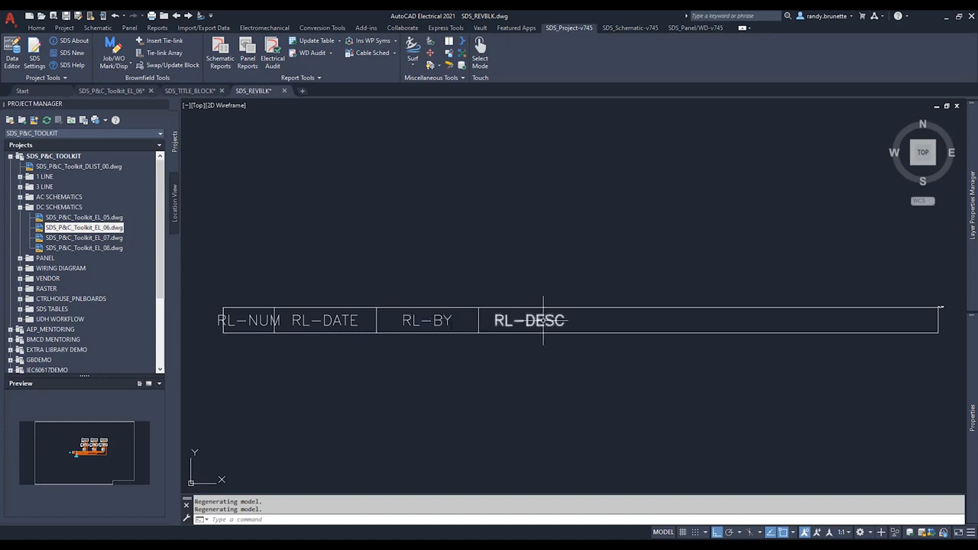
scroll(937, 315, "up", 3)
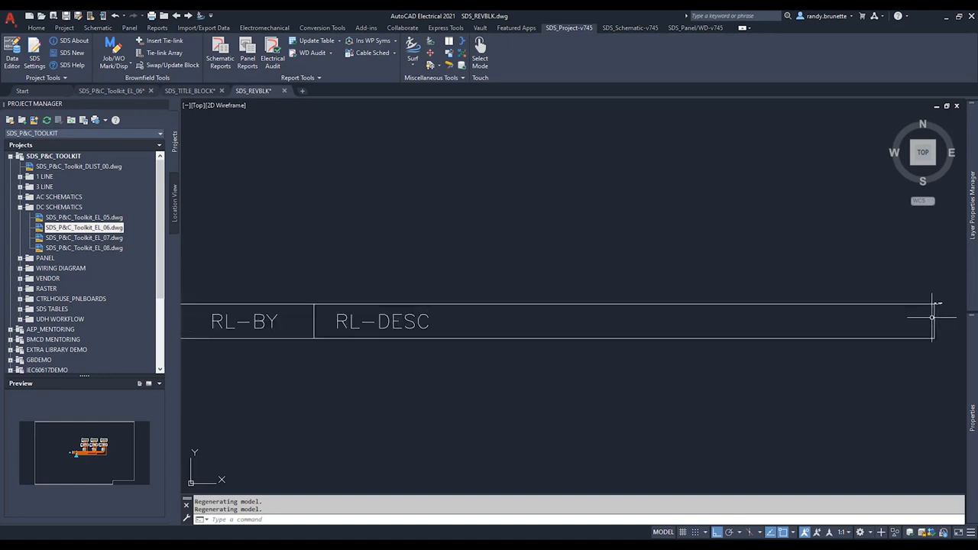
scroll(938, 313, "up", 2)
scroll(939, 309, "up", 2)
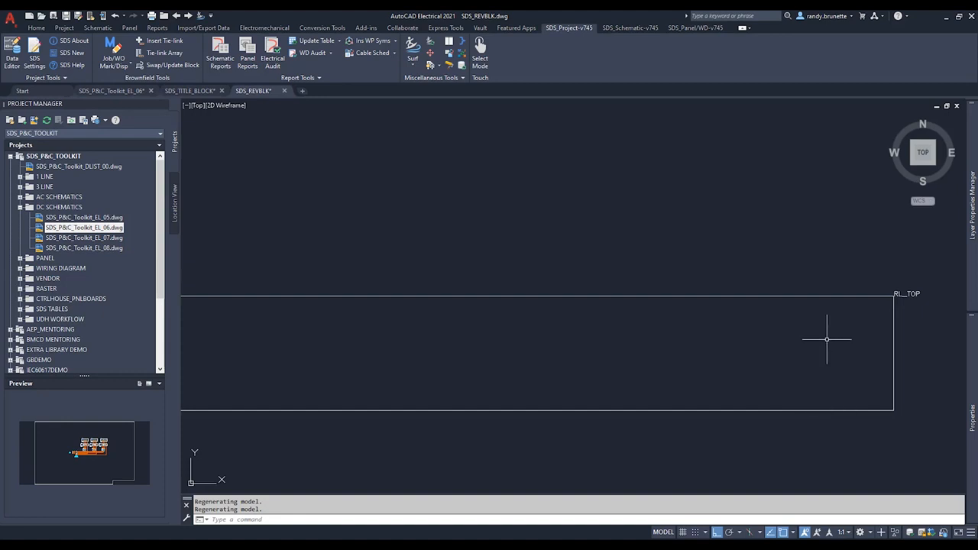
scroll(823, 340, "down", 2)
scroll(405, 362, "down", 3)
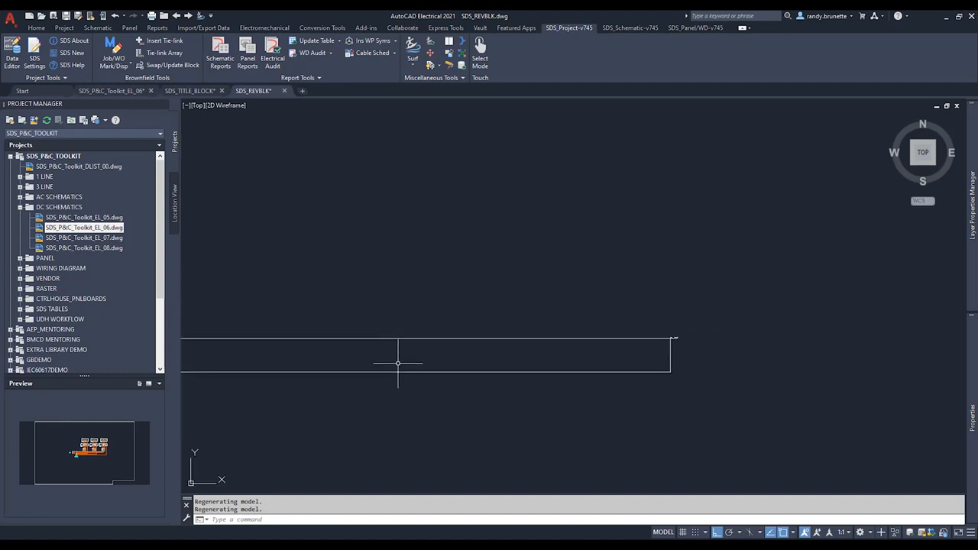
middle_click_drag(398, 363, 633, 309)
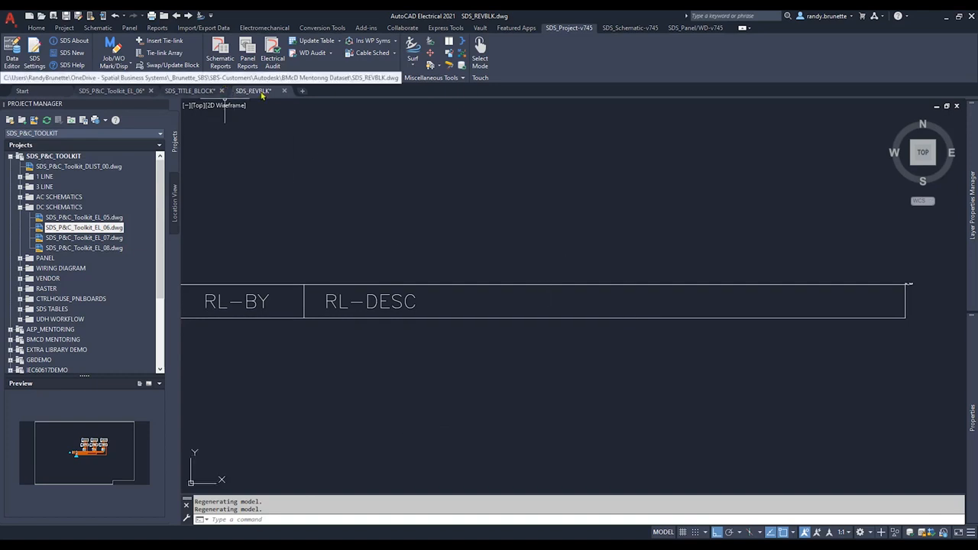
Return to the SDS_P&C_Toolkit_EL_06 drawing and inspect the title block's RL_COL1_X0Y0 attribute, widening the tag column to show full tag names
left_click(111, 91)
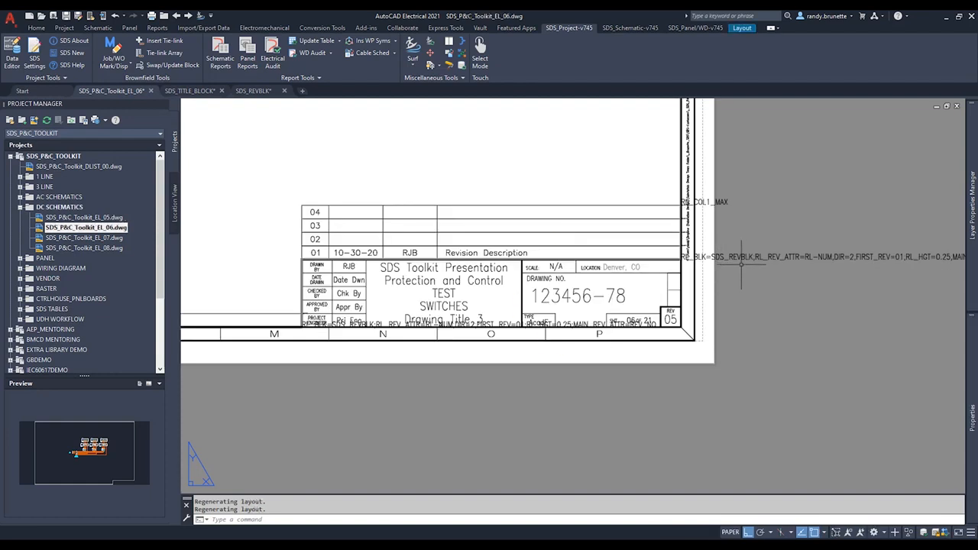
middle_click_drag(761, 262, 726, 270)
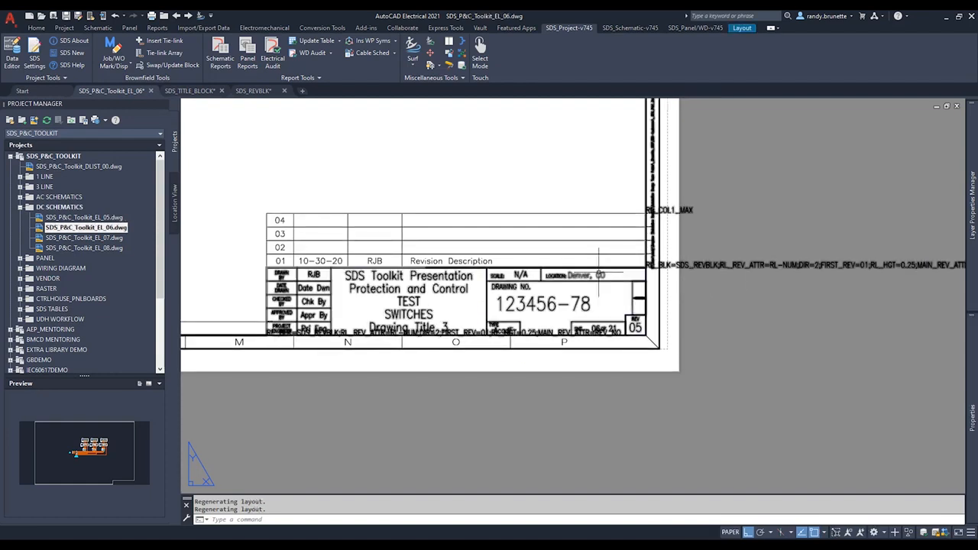
left_click(587, 274)
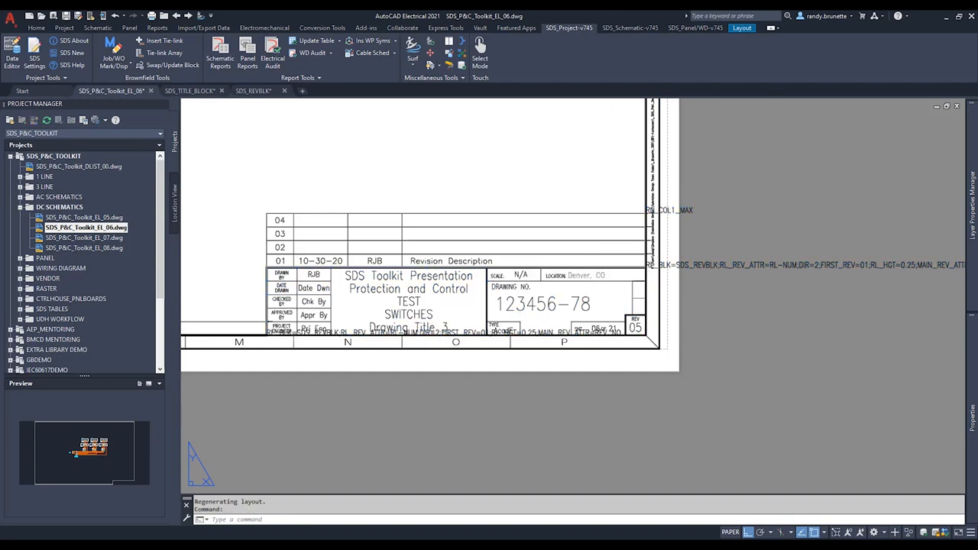
double_click(586, 274)
scroll(468, 191, "down", 3)
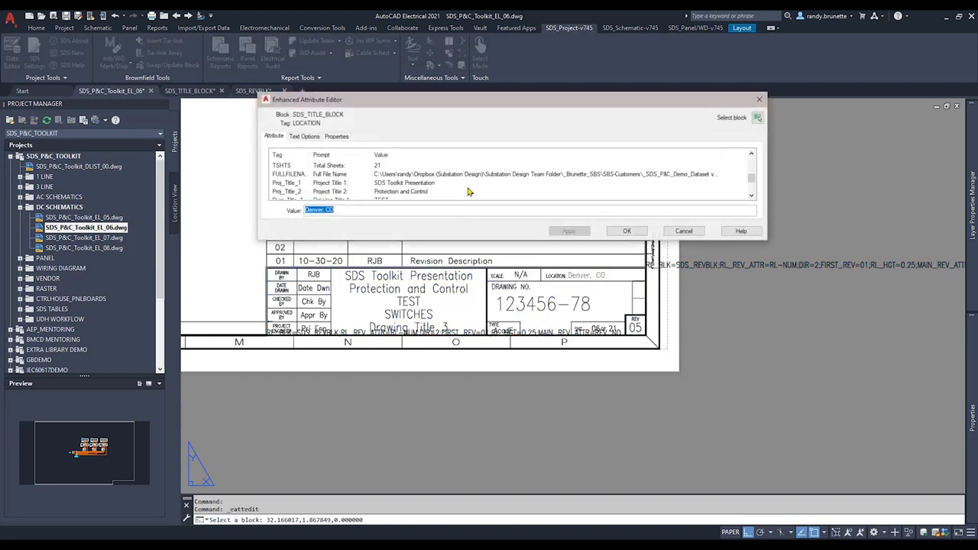
scroll(374, 191, "down", 3)
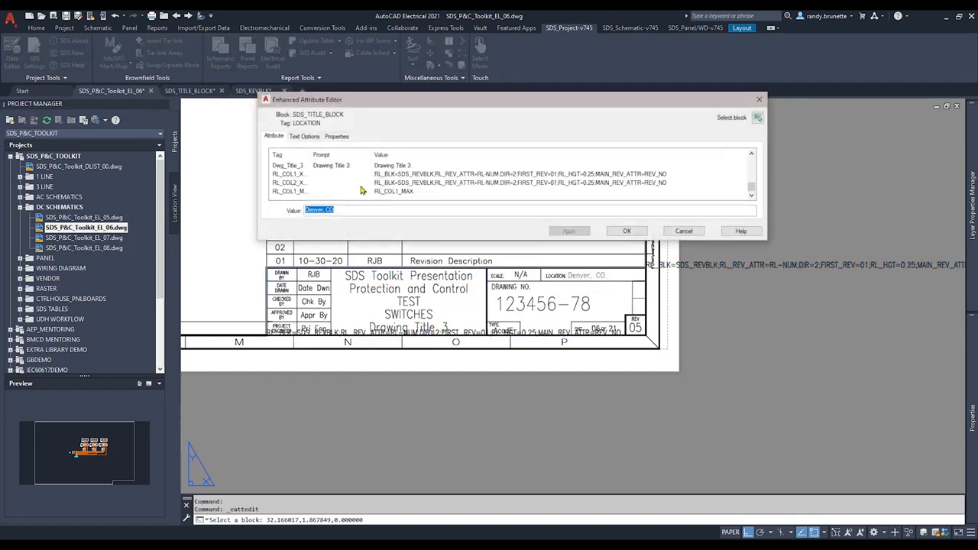
left_click(296, 175)
left_click_drag(309, 152, 346, 153)
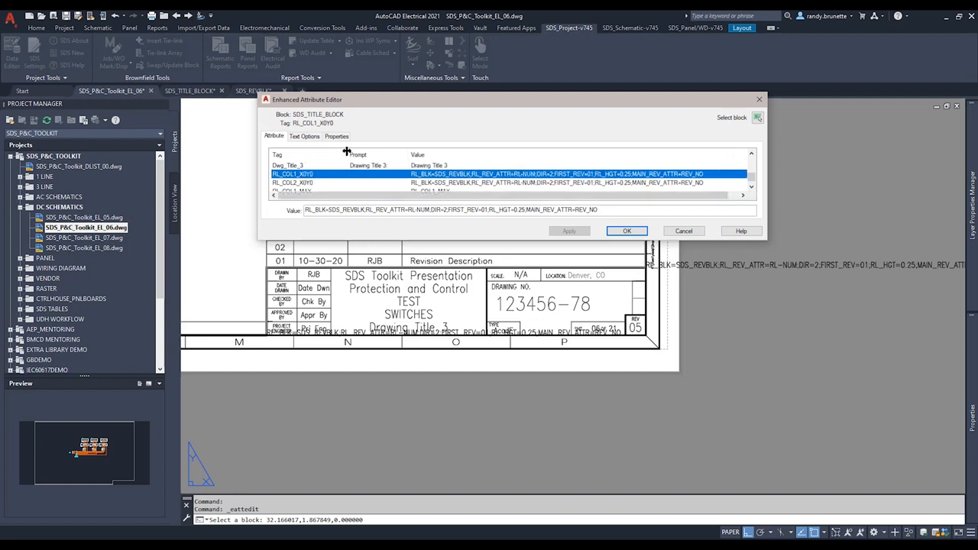